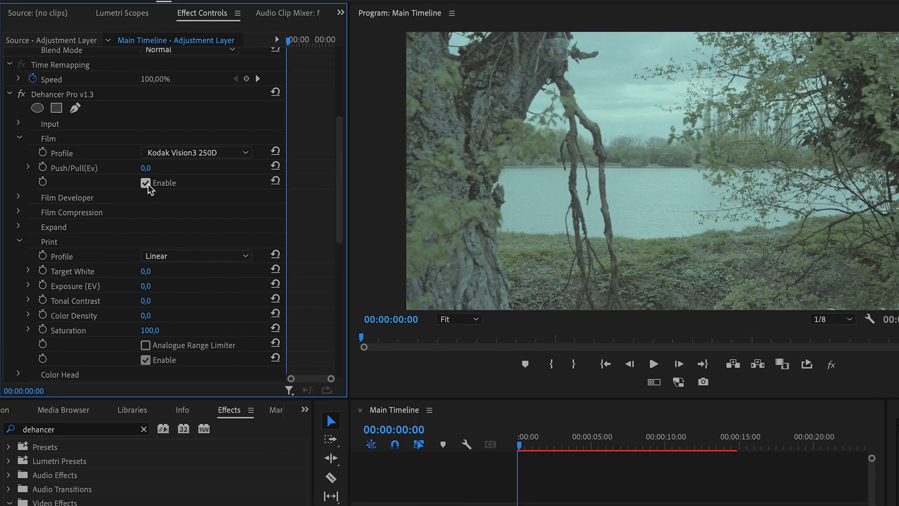
- Disable the Film and Print sections of the Dehancer Pro effect on the adjustment layer
{"action": "left_click", "coordinate": [146, 183]}
{"action": "left_click", "coordinate": [146, 360]}
{"action": "scroll", "coordinate": [146, 364], "scroll_direction": "down", "scroll_amount": 5}
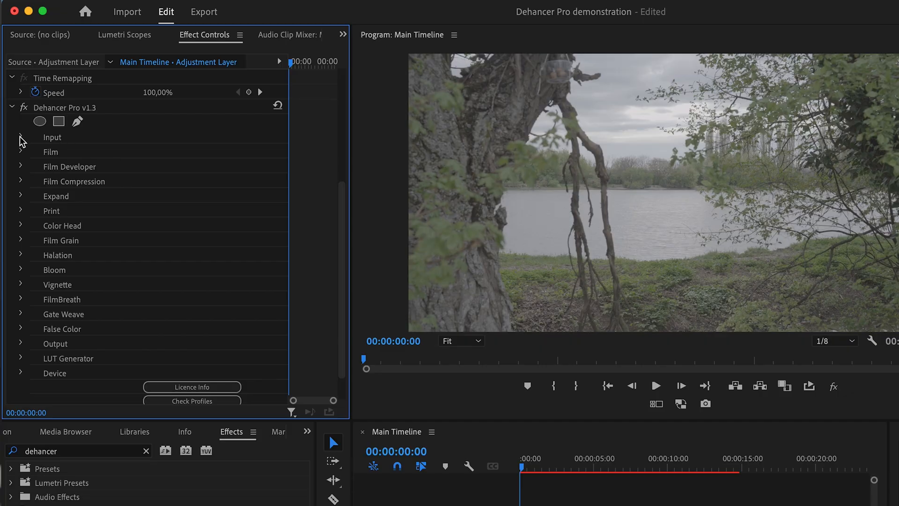
- Set the Dehancer input source to Choose Camera and pick Sony / Alpha 7 IV / S-Log3 S-Gamut3.Cine ISO 800 as the camera
{"action": "left_click", "coordinate": [20, 138]}
{"action": "left_click", "coordinate": [155, 151]}
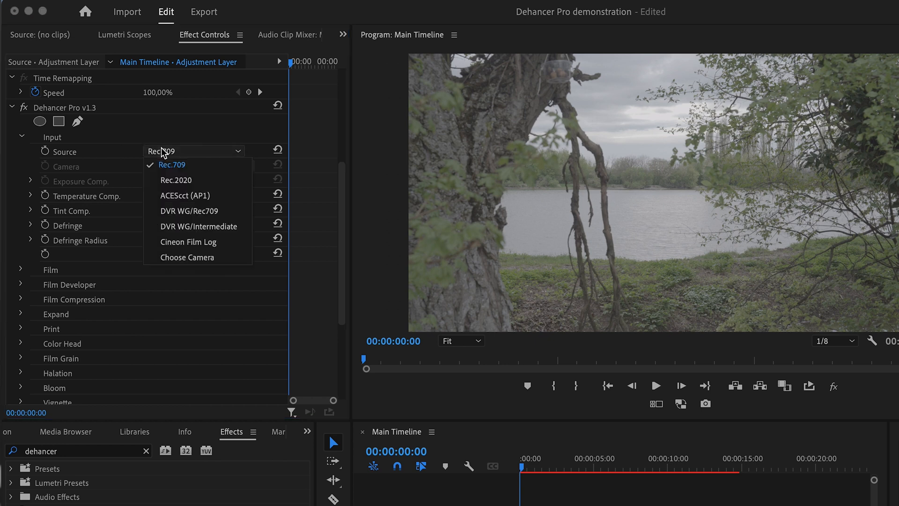
{"action": "left_click", "coordinate": [178, 259]}
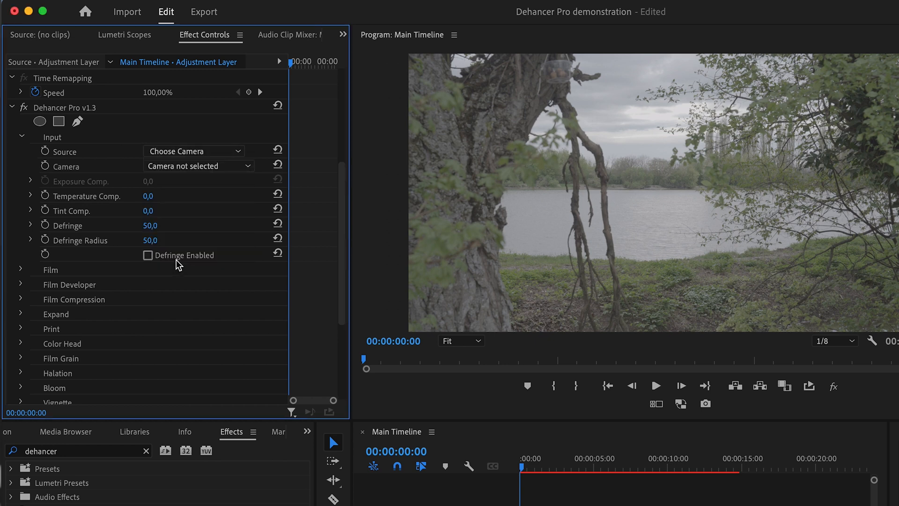
{"action": "left_click", "coordinate": [199, 167]}
{"action": "scroll", "coordinate": [206, 412], "scroll_direction": "down", "scroll_amount": 5}
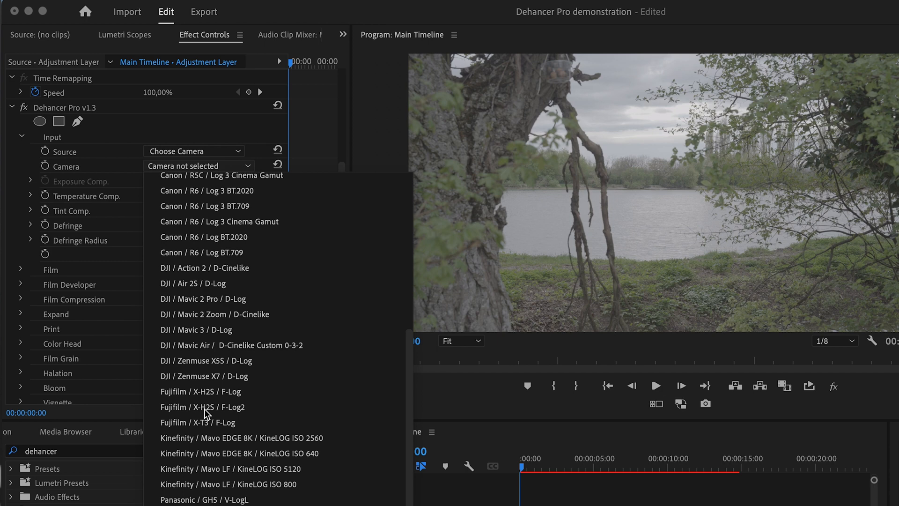
{"action": "scroll", "coordinate": [206, 412], "scroll_direction": "down", "scroll_amount": 5}
{"action": "left_click", "coordinate": [207, 426]}
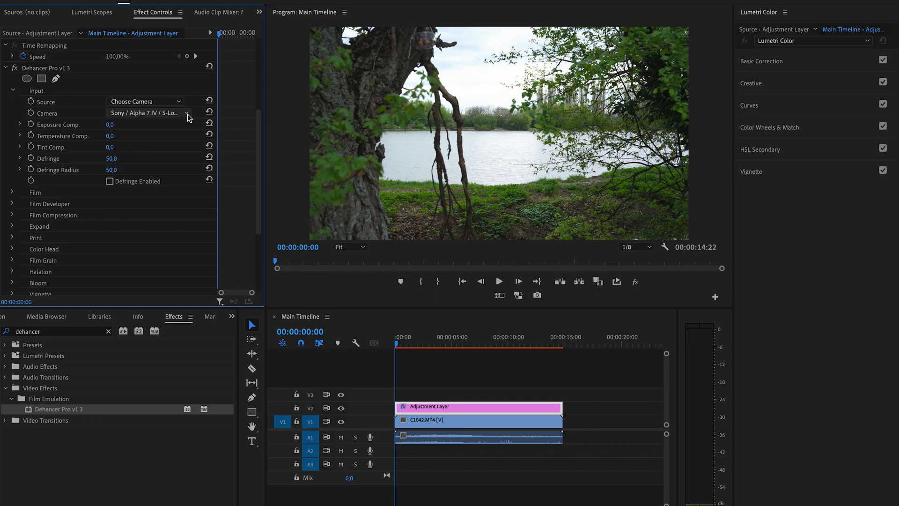
- Change the camera to Sony / Alpha 7S III / S-Log3 S-Gamut3.Cine, trying ISO 12800 and settling on ISO 640
{"action": "left_click", "coordinate": [247, 166]}
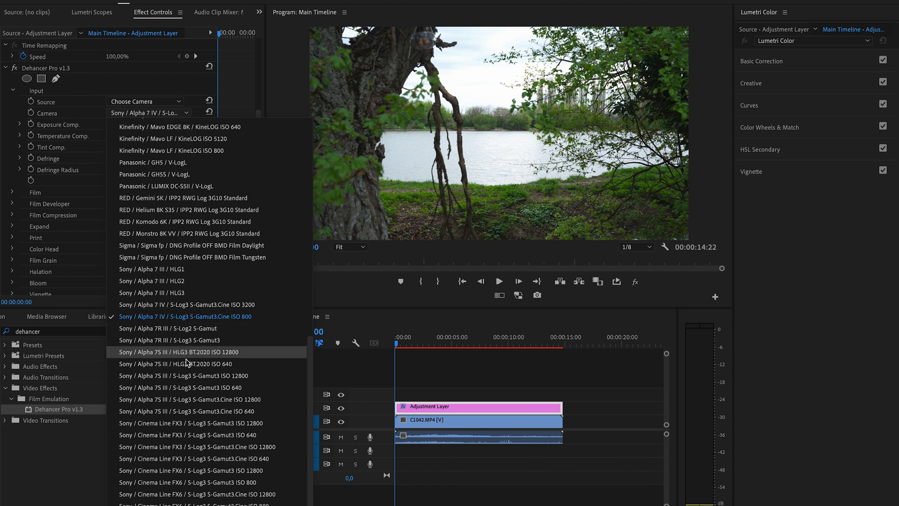
{"action": "left_click", "coordinate": [184, 393]}
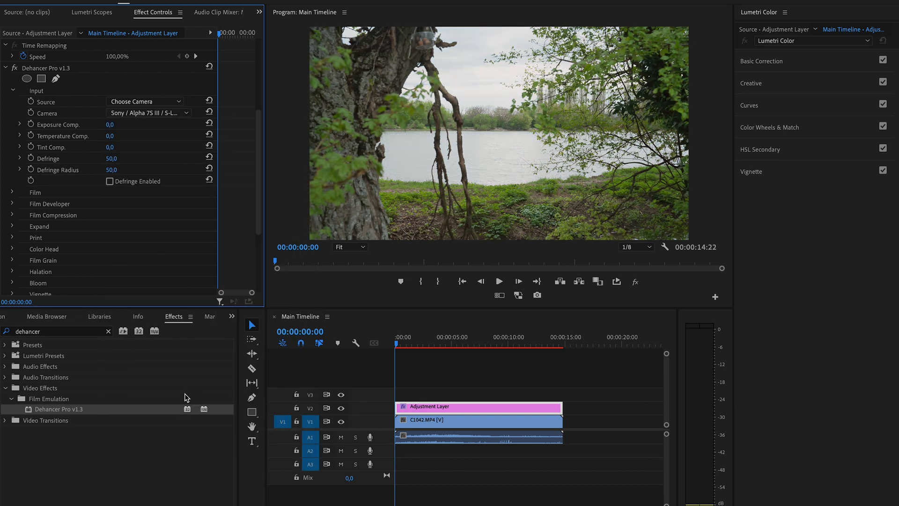
{"action": "left_click", "coordinate": [187, 114]}
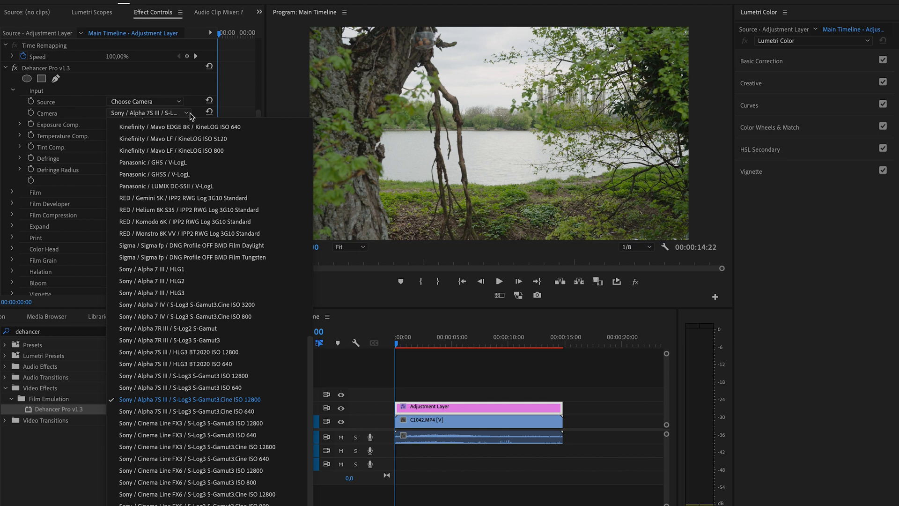
{"action": "left_click", "coordinate": [201, 413]}
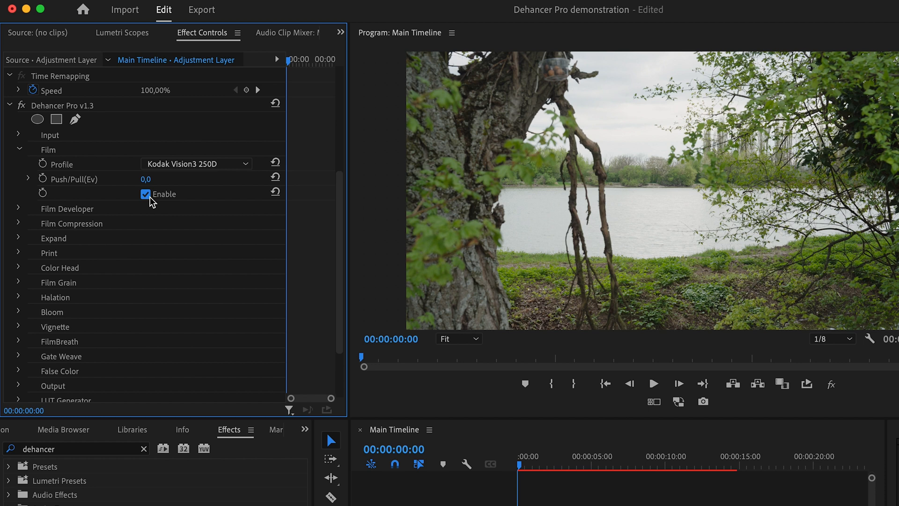
- Set the Film profile to Kodak Gold 200 and browse the other available film stocks
{"action": "left_click", "coordinate": [192, 165]}
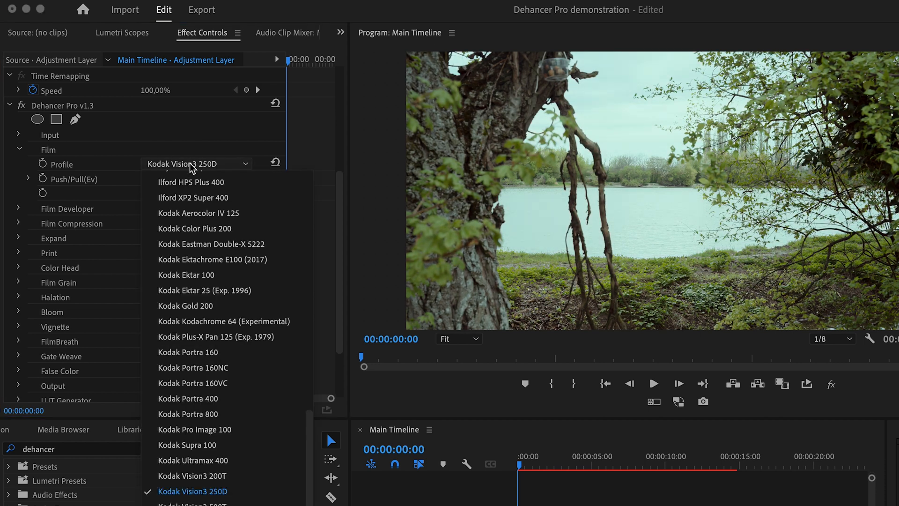
{"action": "left_click", "coordinate": [187, 307]}
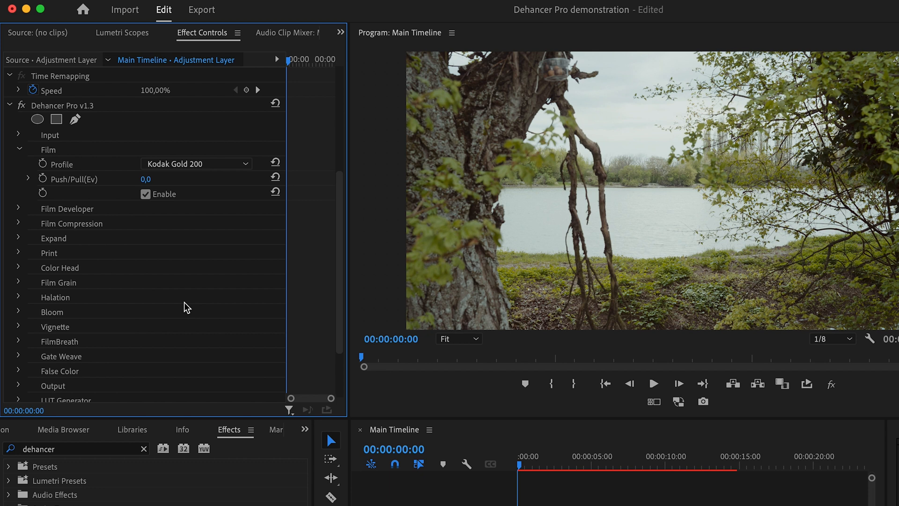
{"action": "left_click", "coordinate": [239, 163]}
{"action": "scroll", "coordinate": [207, 240], "scroll_direction": "up", "scroll_amount": 8}
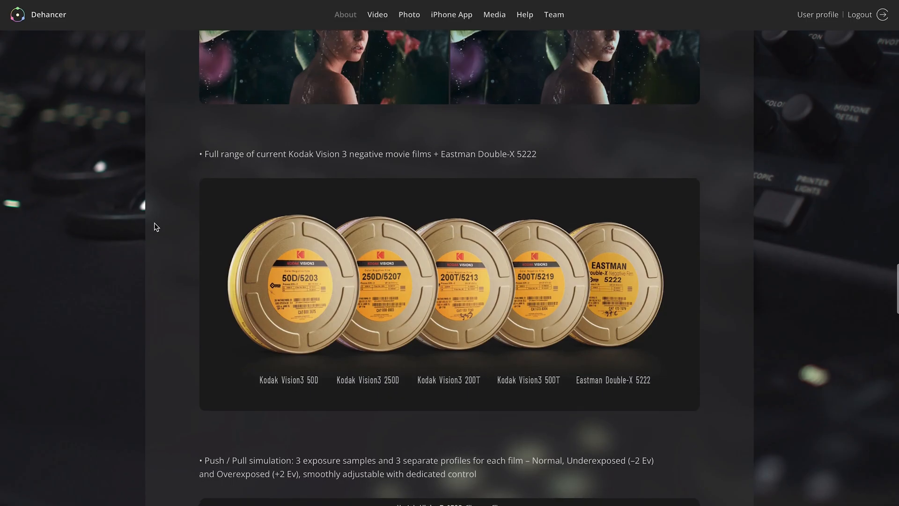
{"action": "scroll", "coordinate": [153, 224], "scroll_direction": "down", "scroll_amount": 3}
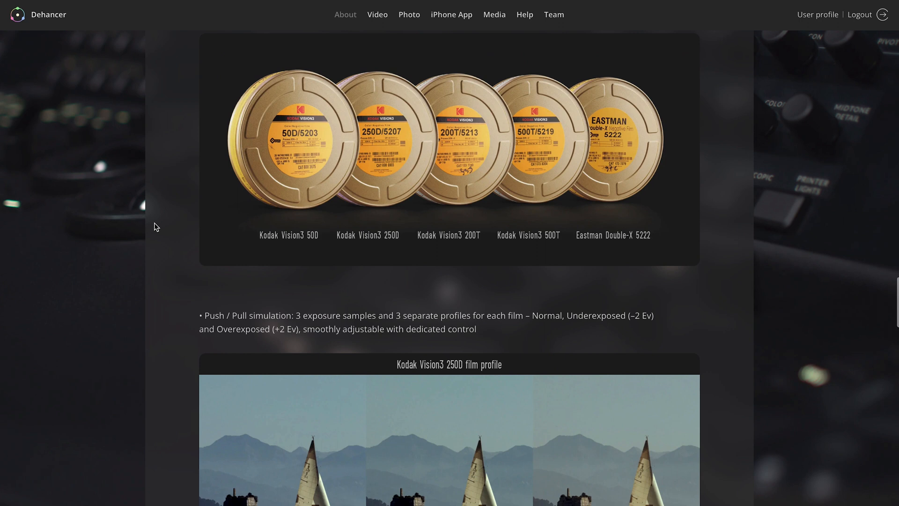
- Review the Dehancer web pages on film profiles, including the table rating 50D, 200T, 250D and 500T for each lighting condition
{"action": "scroll", "coordinate": [154, 223], "scroll_direction": "down", "scroll_amount": 5}
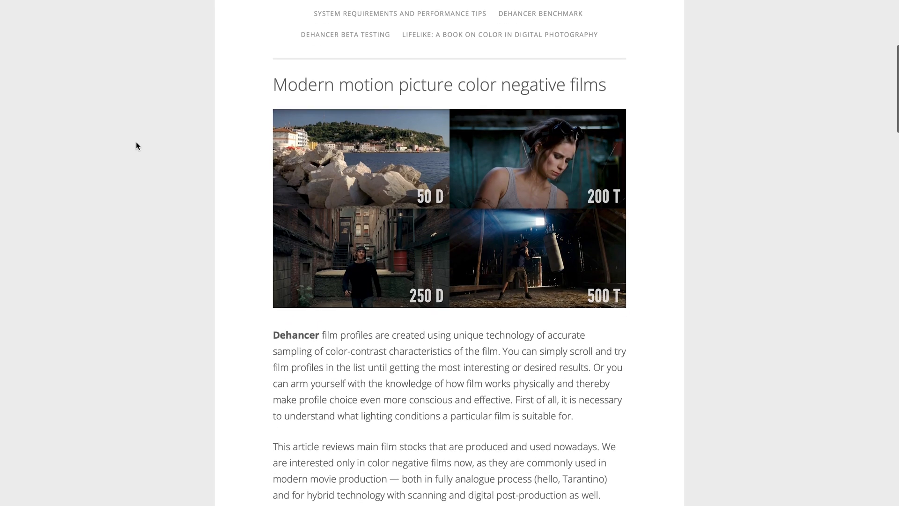
{"action": "scroll", "coordinate": [136, 142], "scroll_direction": "down", "scroll_amount": 4}
{"action": "scroll", "coordinate": [136, 142], "scroll_direction": "down", "scroll_amount": 6}
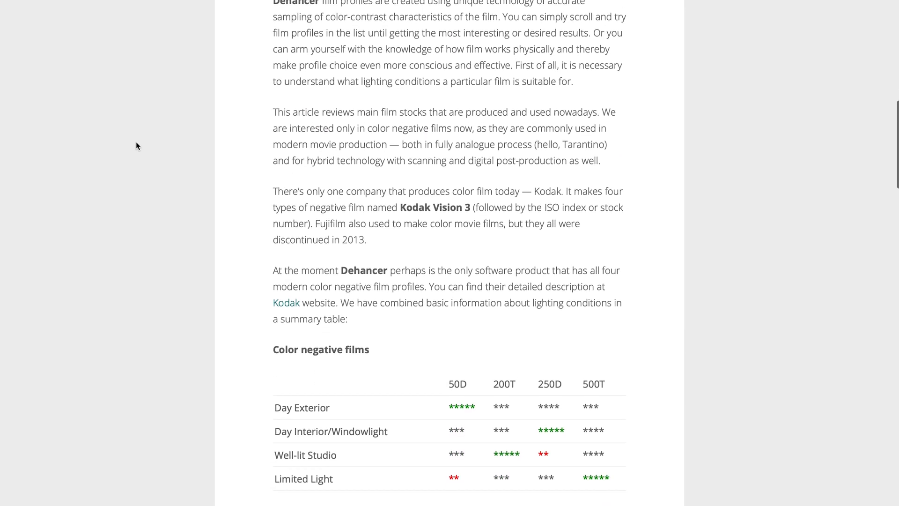
{"action": "left_click_drag", "start_coordinate": [448, 277], "coordinate": [462, 277]}
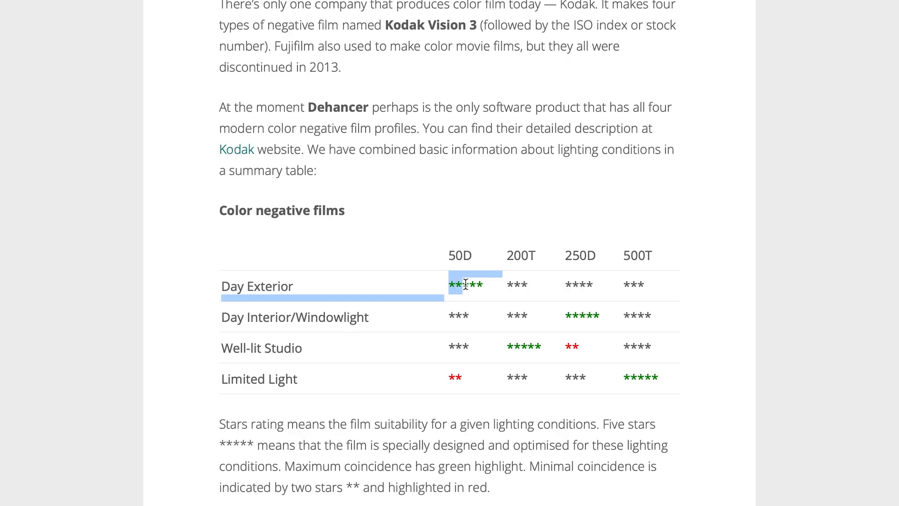
{"action": "left_click_drag", "start_coordinate": [566, 314], "coordinate": [580, 316]}
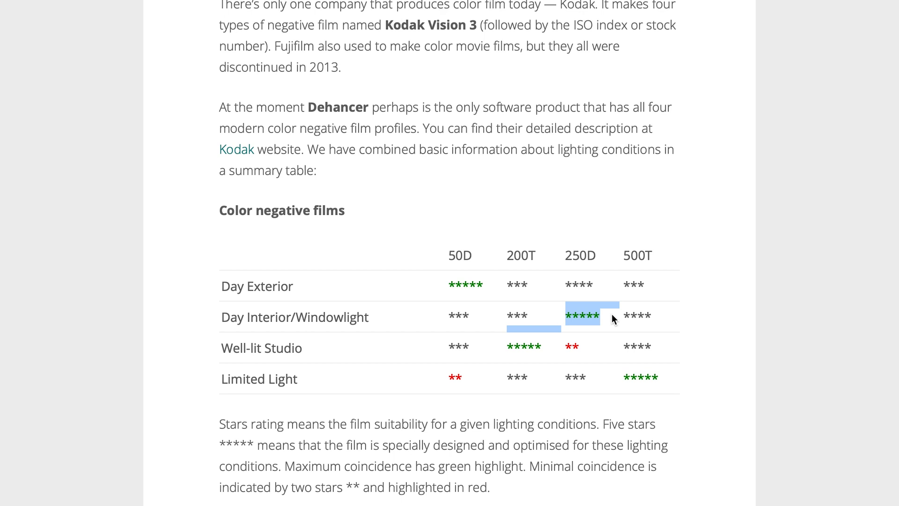
{"action": "left_click_drag", "start_coordinate": [507, 346], "coordinate": [547, 346]}
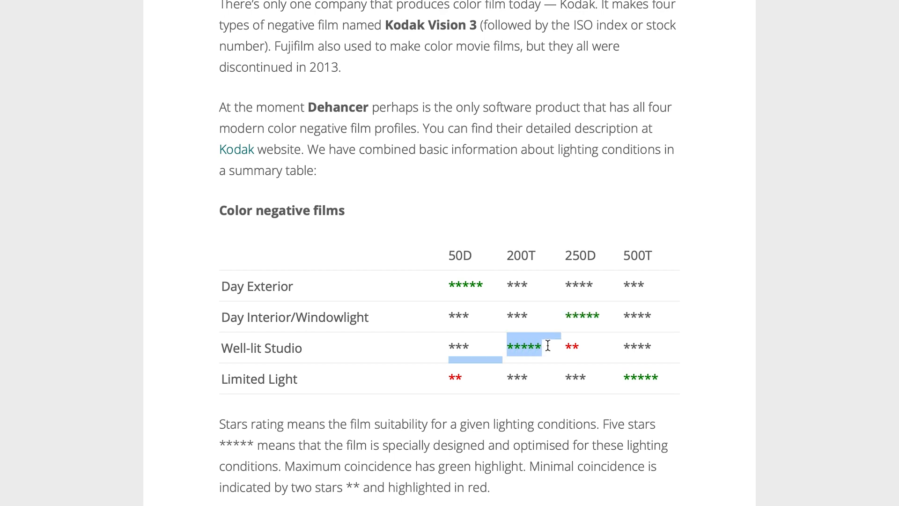
{"action": "left_click_drag", "start_coordinate": [624, 377], "coordinate": [654, 380]}
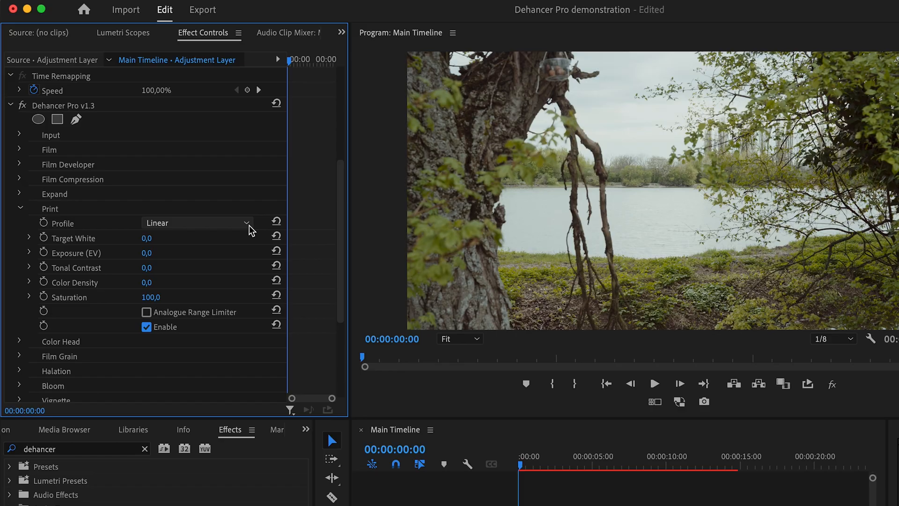
- Try Kodak 2383 Print Film as the Print profile, then set the profile to Kodak Endura Glossy Paper
{"action": "left_click", "coordinate": [249, 225]}
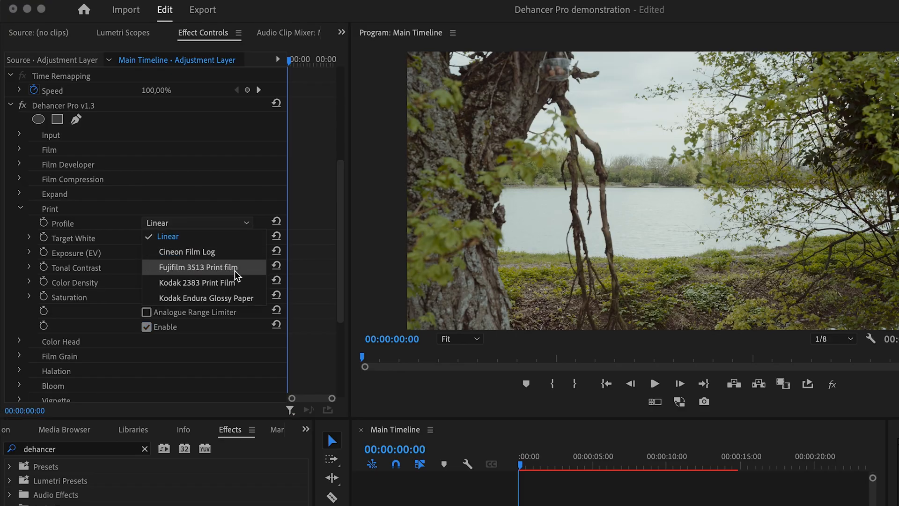
{"action": "left_click", "coordinate": [230, 283]}
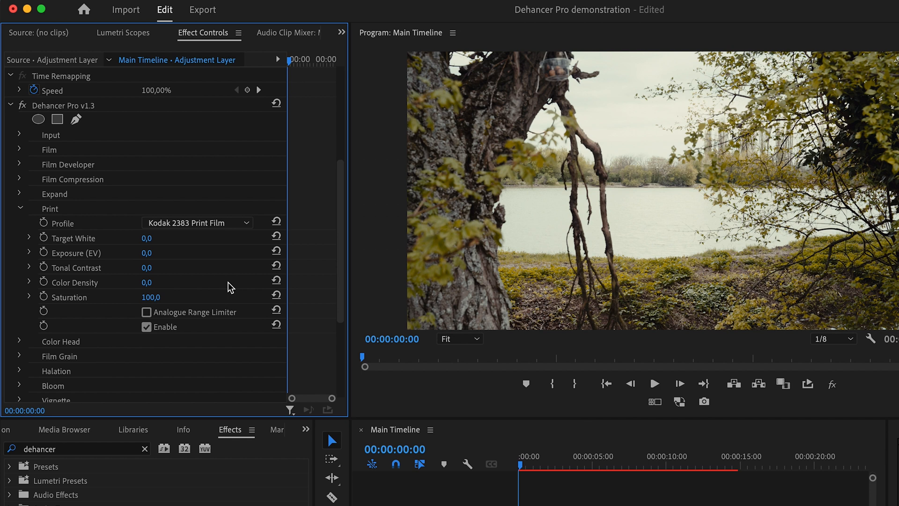
{"action": "left_click", "coordinate": [247, 225]}
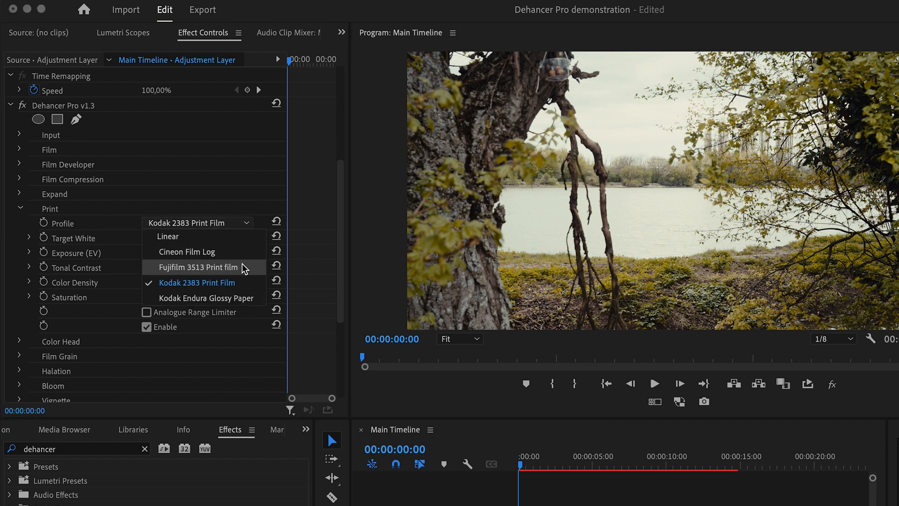
{"action": "left_click", "coordinate": [237, 298]}
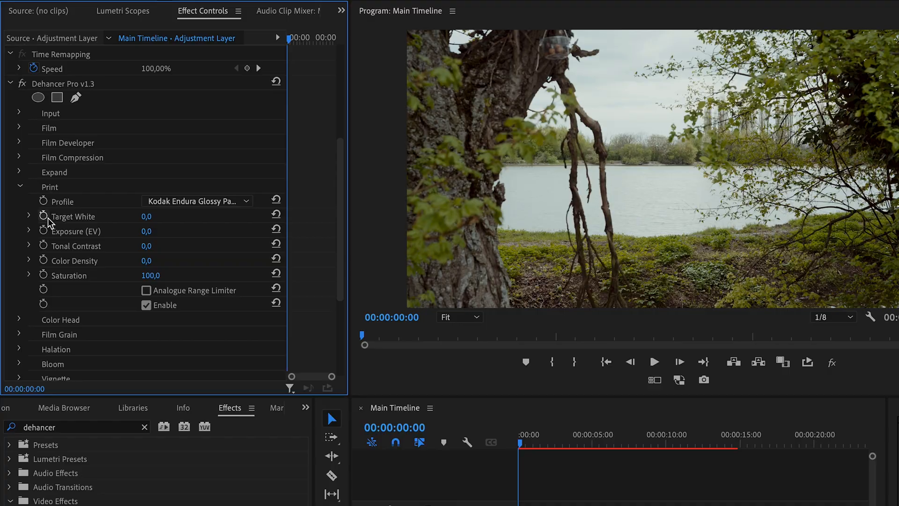
- Reveal the Print sliders for Target White, Exposure, Tonal Contrast, Color Density and Saturation
{"action": "left_click", "coordinate": [29, 216]}
{"action": "left_click", "coordinate": [30, 258]}
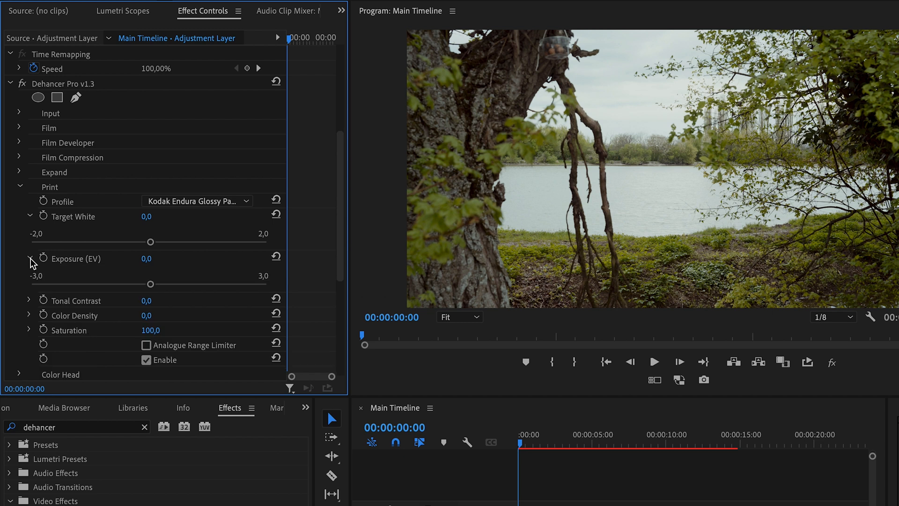
{"action": "left_click", "coordinate": [30, 301]}
{"action": "left_click", "coordinate": [29, 342]}
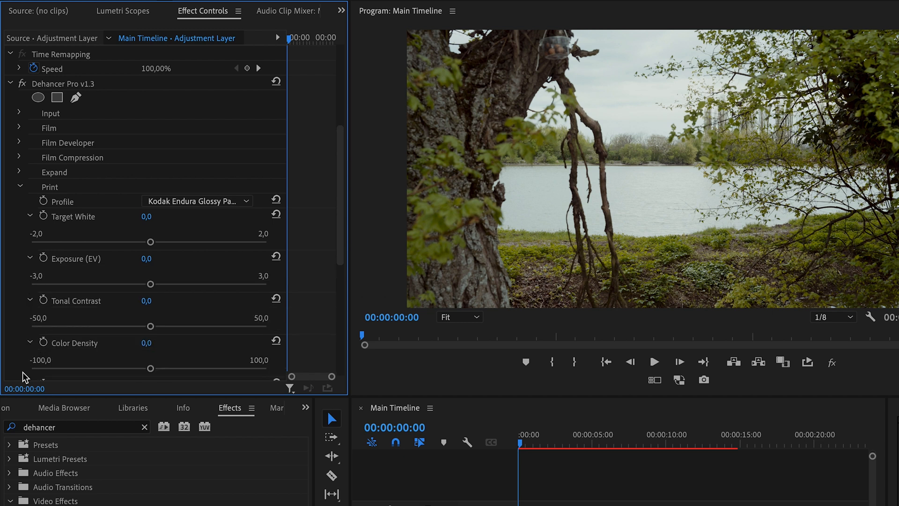
{"action": "scroll", "coordinate": [21, 382], "scroll_direction": "down", "scroll_amount": 5}
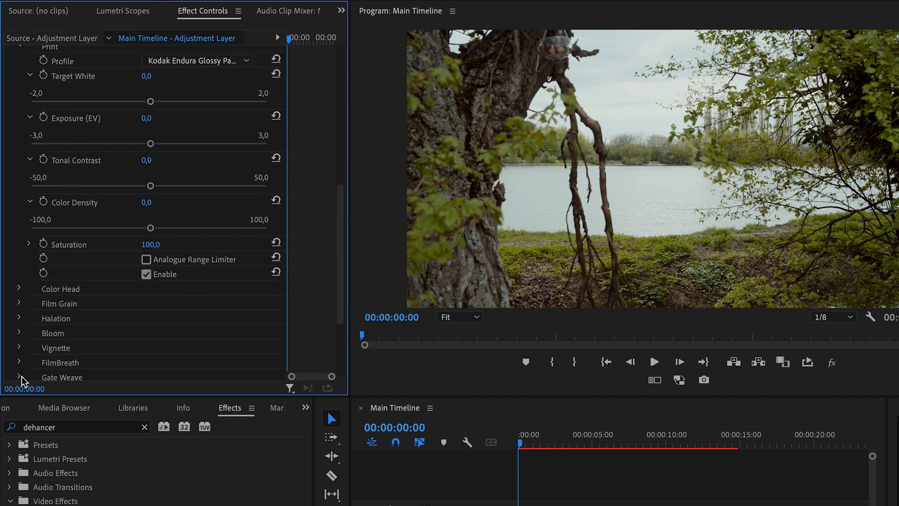
{"action": "left_click", "coordinate": [29, 244]}
- Adjust the Print section's Target White, Exposure, Tonal Contrast and Color Density, trying Target White at about -1.3
{"action": "scroll", "coordinate": [93, 183], "scroll_direction": "up", "scroll_amount": 1}
{"action": "left_click_drag", "start_coordinate": [150, 115], "coordinate": [78, 117]}
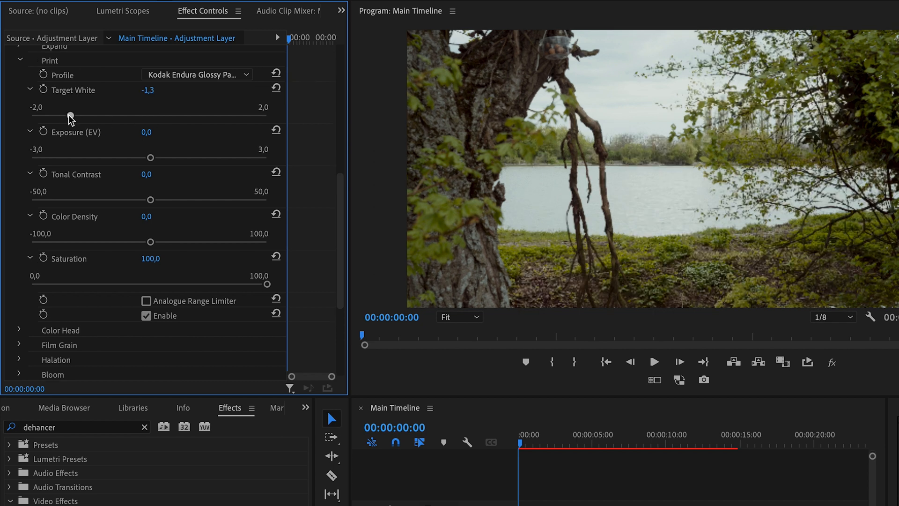
{"action": "left_click_drag", "start_coordinate": [205, 114], "coordinate": [146, 116]}
{"action": "mouse_move", "coordinate": [153, 159]}
{"action": "left_mouse_down"}
{"action": "mouse_move", "coordinate": [178, 159]}
{"action": "mouse_move", "coordinate": [151, 160]}
{"action": "left_mouse_up"}
{"action": "left_click_drag", "start_coordinate": [170, 201], "coordinate": [150, 201]}
{"action": "left_click_drag", "start_coordinate": [151, 242], "coordinate": [176, 242]}
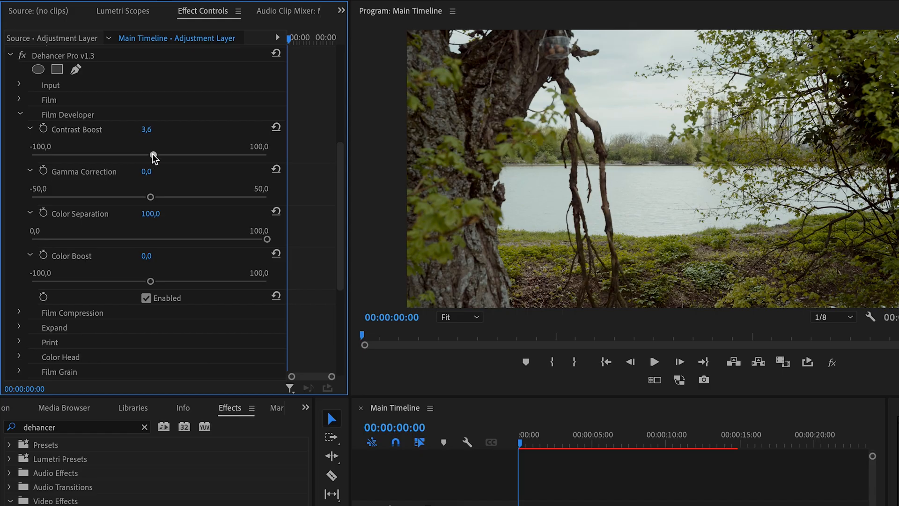
- Set the Film Developer's Color Separation to 100 and adjust its Contrast Boost and Color Boost
{"action": "left_click_drag", "start_coordinate": [155, 158], "coordinate": [177, 158]}
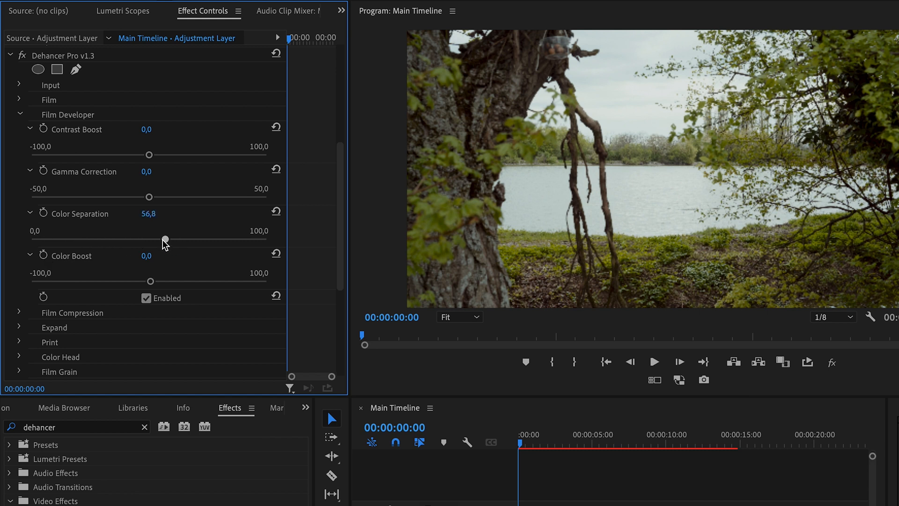
{"action": "left_click_drag", "start_coordinate": [145, 240], "coordinate": [267, 239]}
{"action": "left_click_drag", "start_coordinate": [152, 281], "coordinate": [160, 281]}
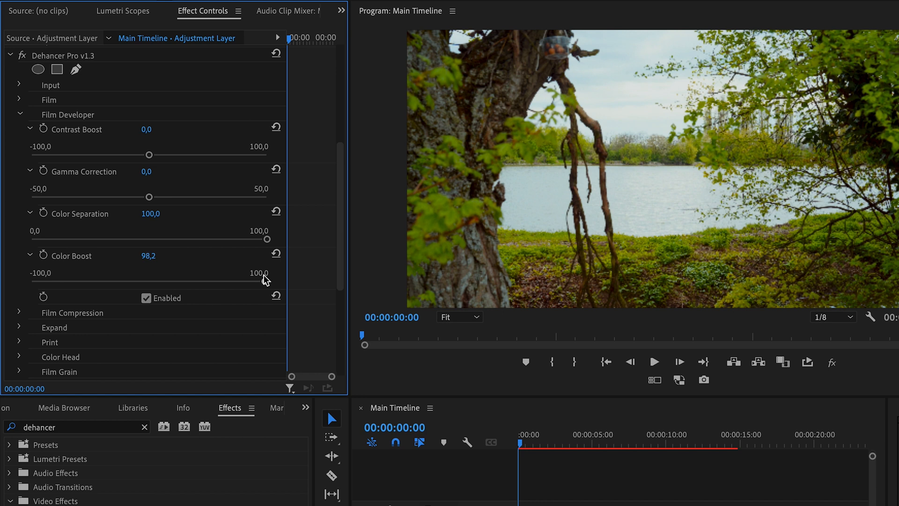
{"action": "left_click_drag", "start_coordinate": [256, 281], "coordinate": [165, 283]}
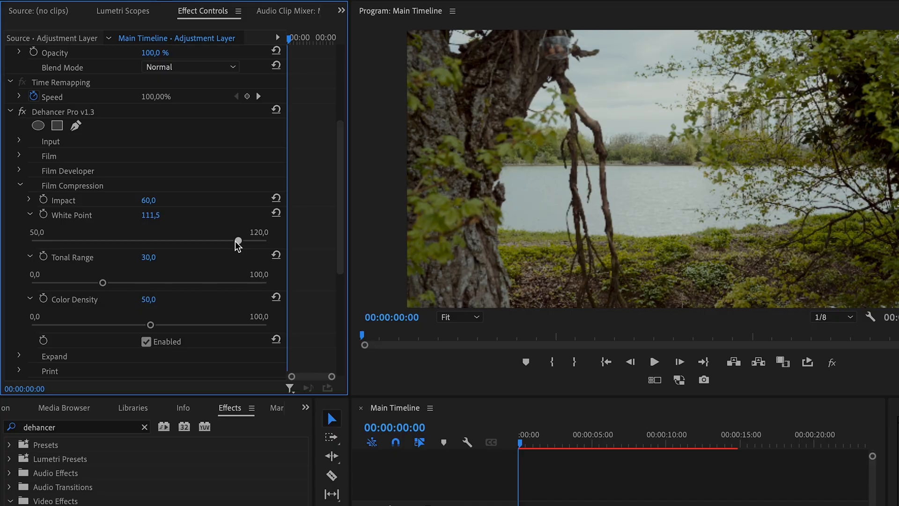
- Adjust the White Point and Tonal Range of the Film Compression section
{"action": "left_click_drag", "start_coordinate": [175, 242], "coordinate": [200, 241]}
{"action": "mouse_move", "coordinate": [105, 286]}
{"action": "left_mouse_down"}
{"action": "mouse_move", "coordinate": [50, 283]}
{"action": "mouse_move", "coordinate": [187, 284]}
{"action": "mouse_move", "coordinate": [123, 284]}
{"action": "left_mouse_up"}
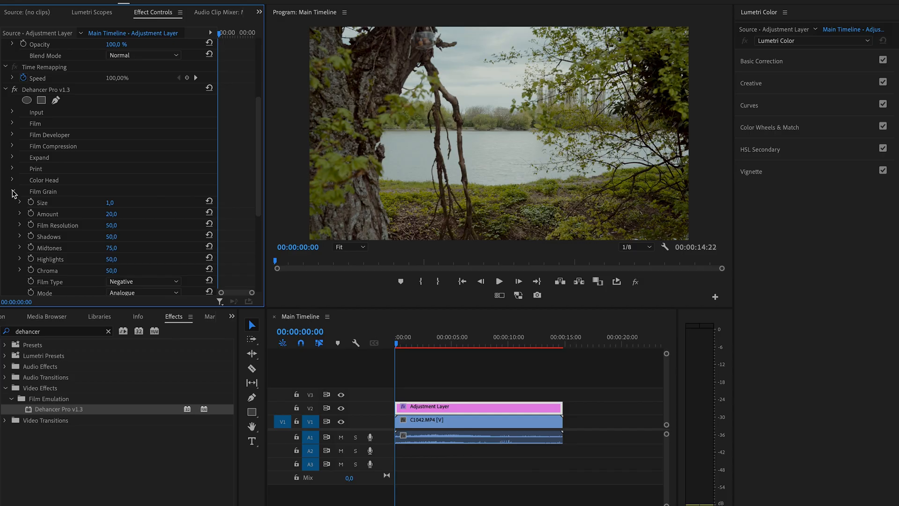
- Set the Film Grain section's Film Type to Positive and Mode to Analogue, also trying Negative and Digital (exp.)
{"action": "scroll", "coordinate": [14, 193], "scroll_direction": "down", "scroll_amount": 1}
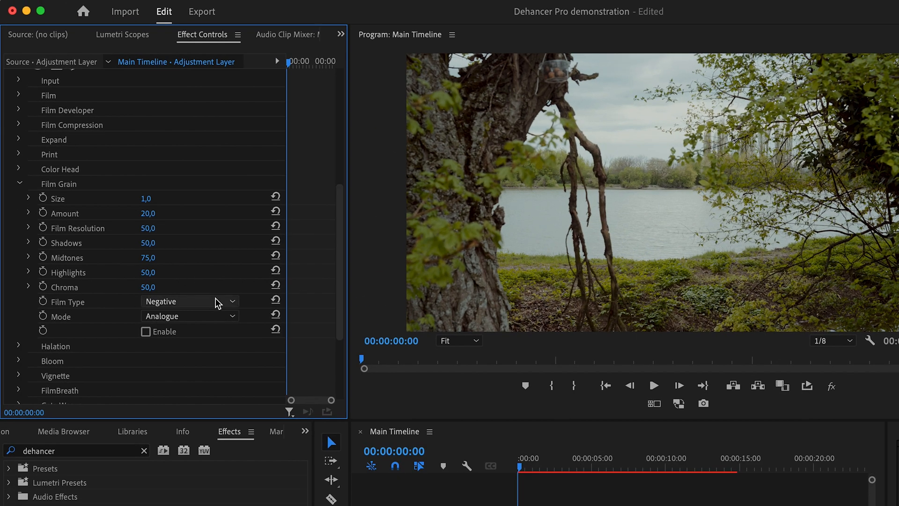
{"action": "left_click", "coordinate": [165, 217]}
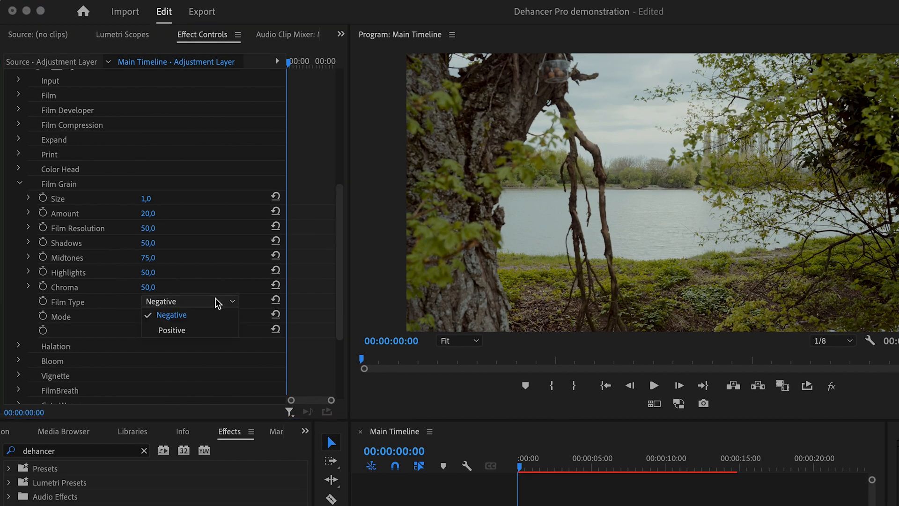
{"action": "left_click", "coordinate": [193, 331]}
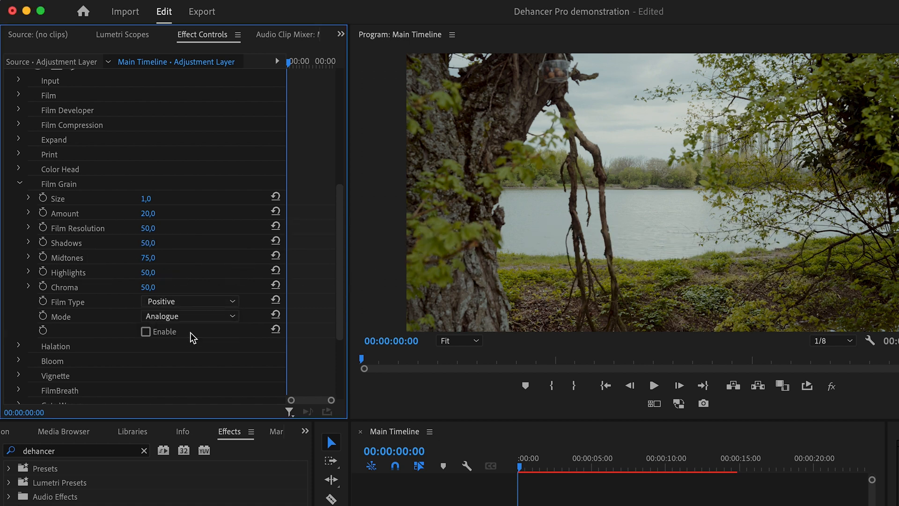
{"action": "left_click", "coordinate": [197, 303]}
{"action": "left_click", "coordinate": [199, 318]}
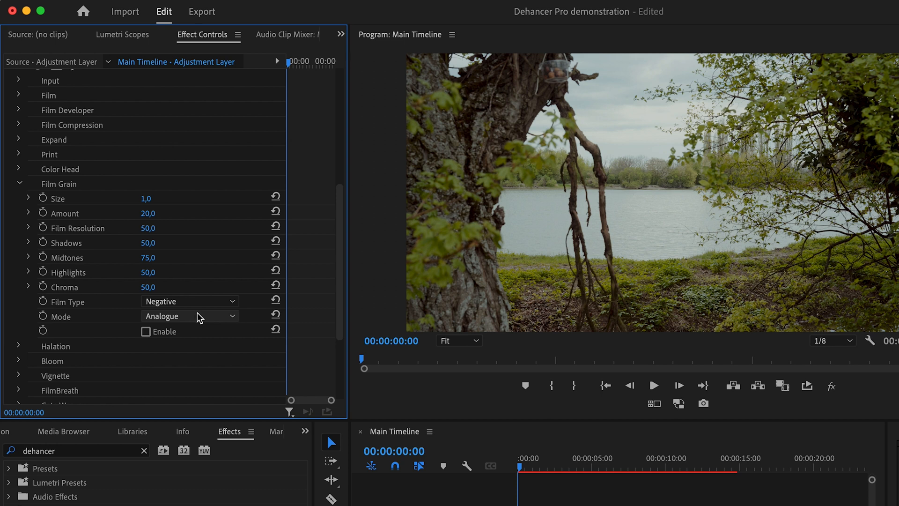
{"action": "left_click", "coordinate": [213, 318]}
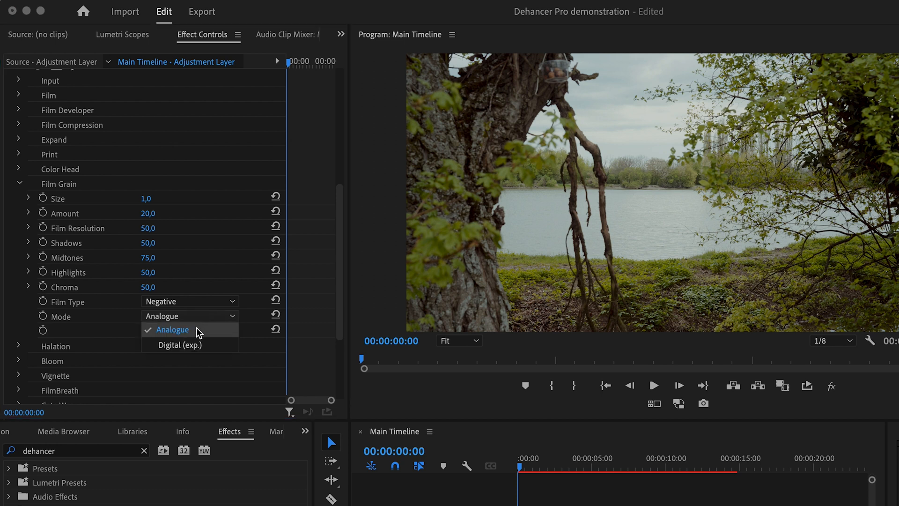
{"action": "left_click", "coordinate": [191, 348]}
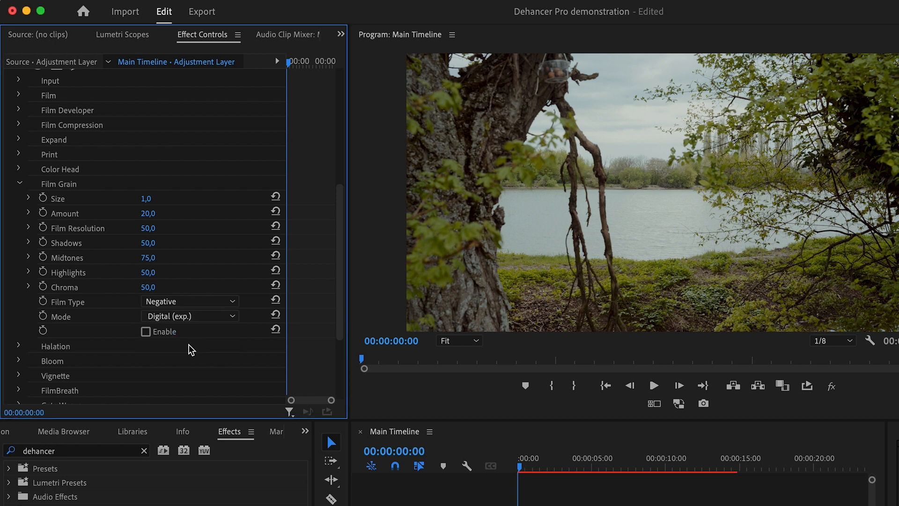
{"action": "left_click", "coordinate": [191, 317]}
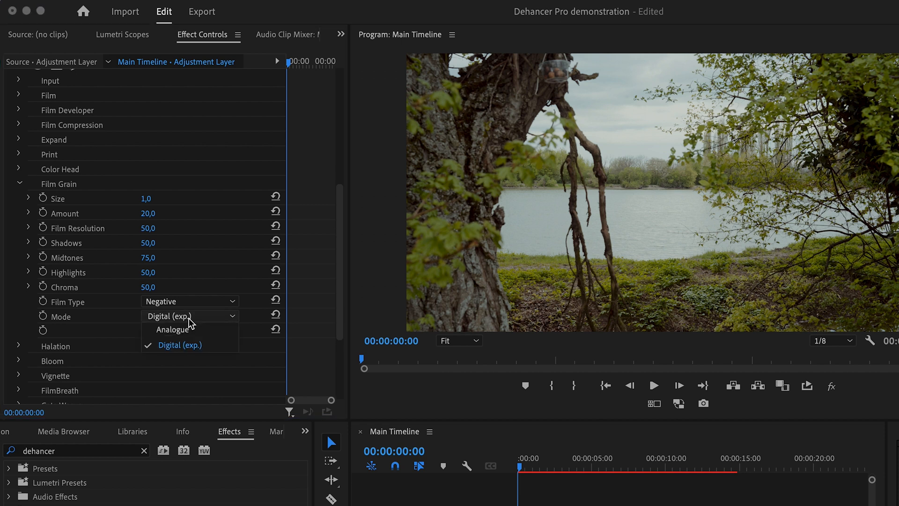
{"action": "left_click", "coordinate": [189, 330]}
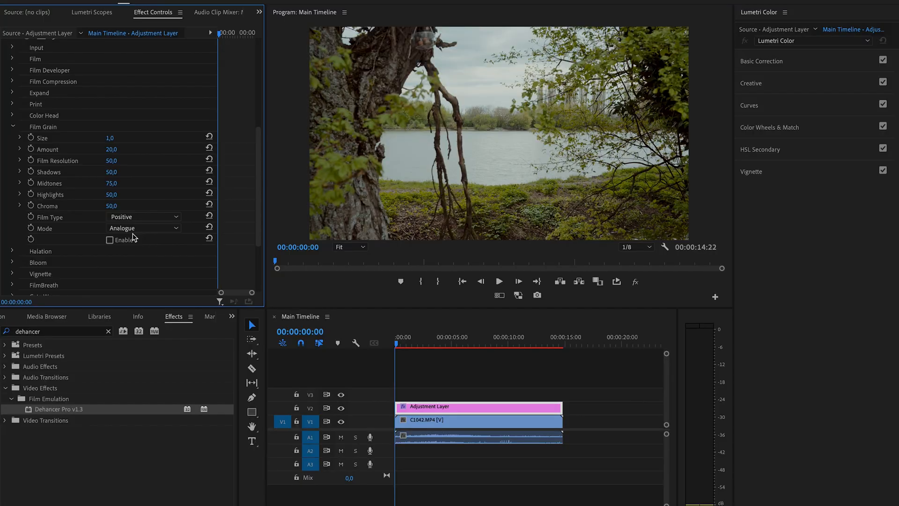
- Reveal the Film Resolution slider in the Film Grain section, try higher values and set it to 65
{"action": "left_click", "coordinate": [20, 160]}
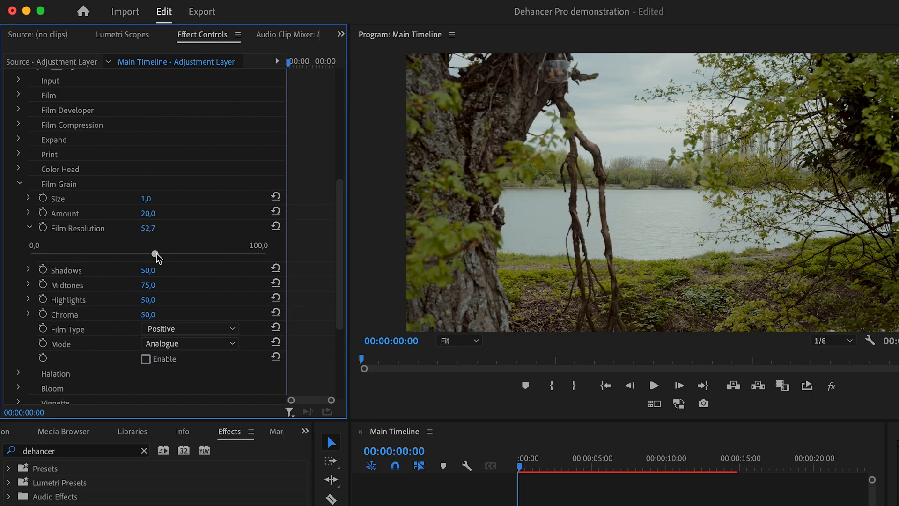
{"action": "left_click_drag", "start_coordinate": [157, 257], "coordinate": [184, 256]}
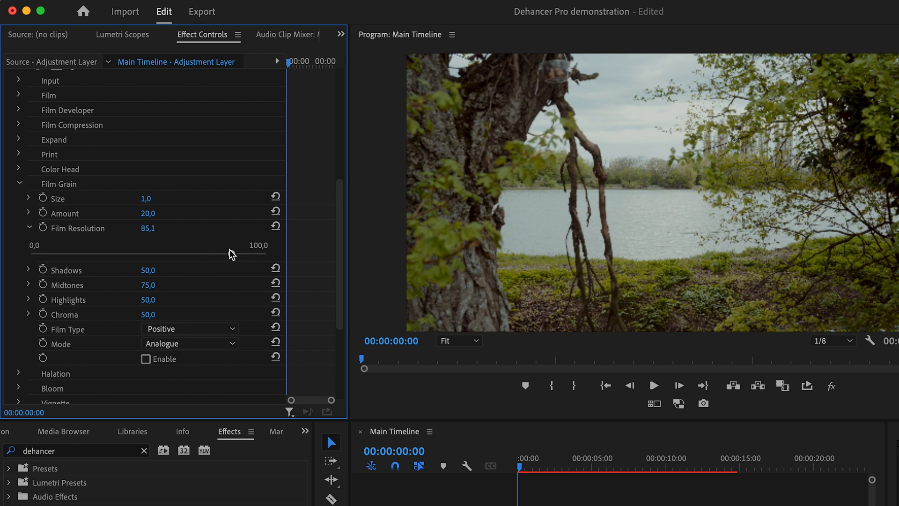
{"action": "left_click", "coordinate": [148, 228]}
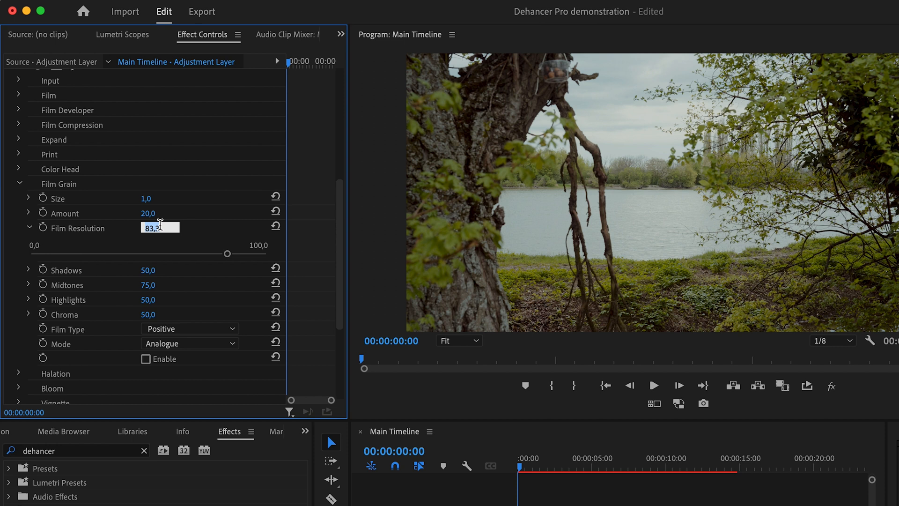
{"action": "type", "text": "65"}
{"action": "key", "text": "Return"}
- Reveal the Film Grain sliders for Shadows, Midtones, Highlights and Chroma, and lower Chroma to 25
{"action": "left_click", "coordinate": [28, 270]}
{"action": "left_click", "coordinate": [28, 312]}
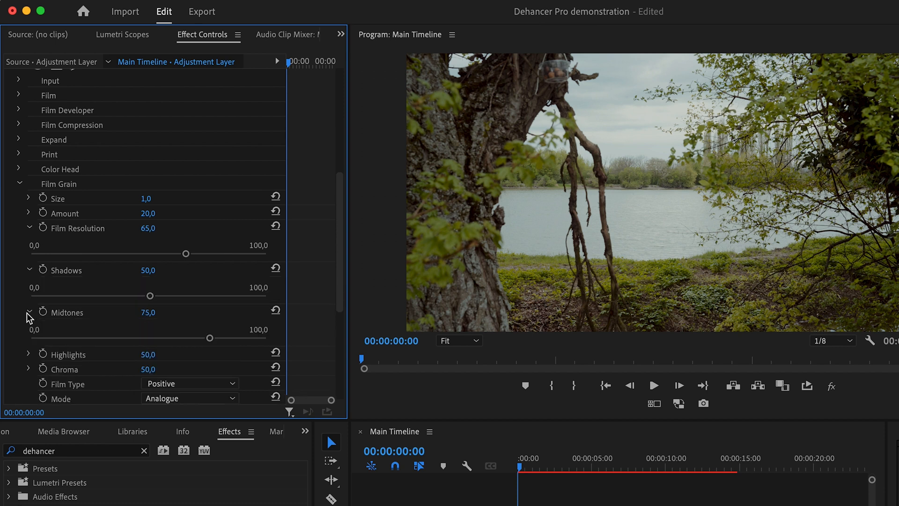
{"action": "left_click", "coordinate": [28, 353]}
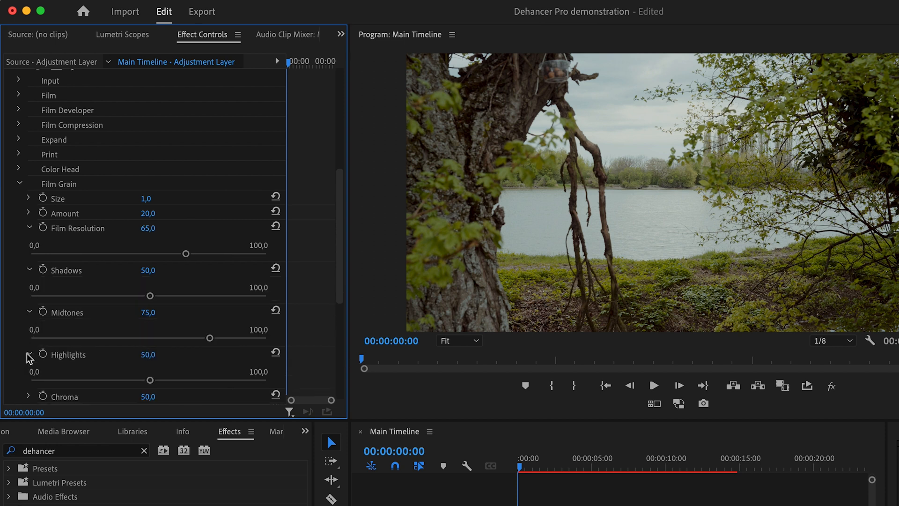
{"action": "scroll", "coordinate": [27, 355], "scroll_direction": "down", "scroll_amount": 3}
{"action": "scroll", "coordinate": [28, 358], "scroll_direction": "down", "scroll_amount": 1}
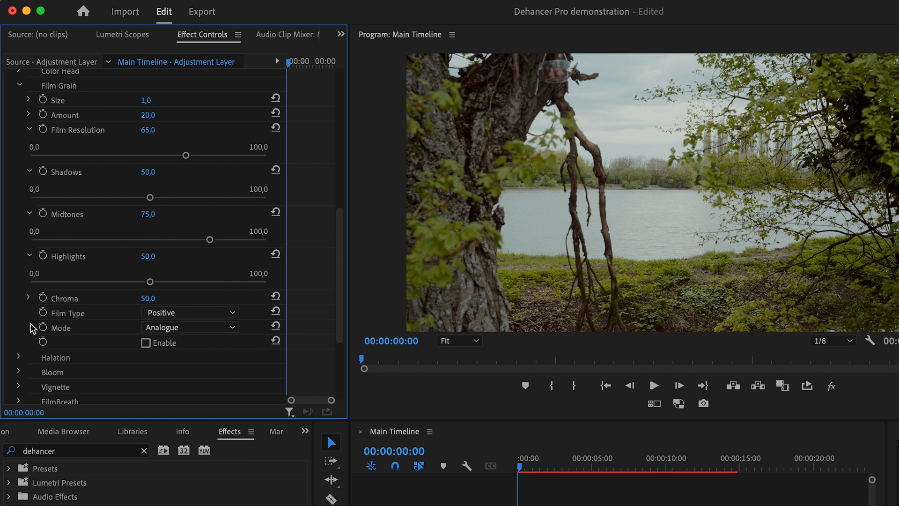
{"action": "left_click", "coordinate": [29, 298]}
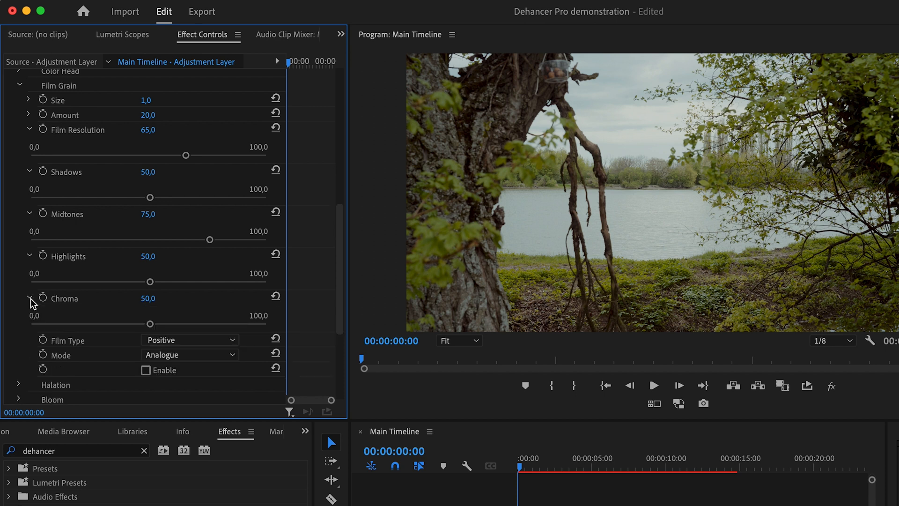
{"action": "left_click_drag", "start_coordinate": [150, 324], "coordinate": [97, 342]}
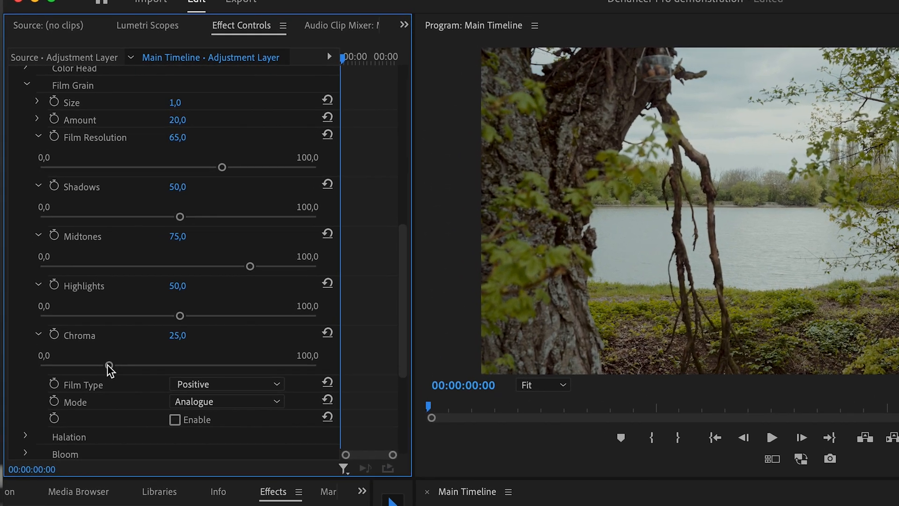
- Set the Film Grain's Highlights to 30, Midtones to 45 and Shadows to 30
{"action": "left_click", "coordinate": [177, 286]}
{"action": "type", "text": "30"}
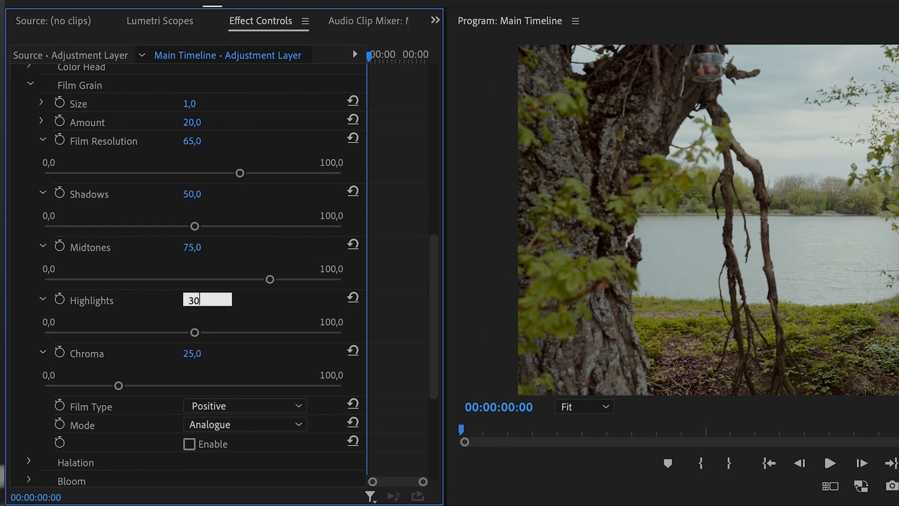
{"action": "key", "text": "Return"}
{"action": "left_click", "coordinate": [195, 248]}
{"action": "type", "text": "45"}
{"action": "key", "text": "Return"}
{"action": "left_click", "coordinate": [206, 189]}
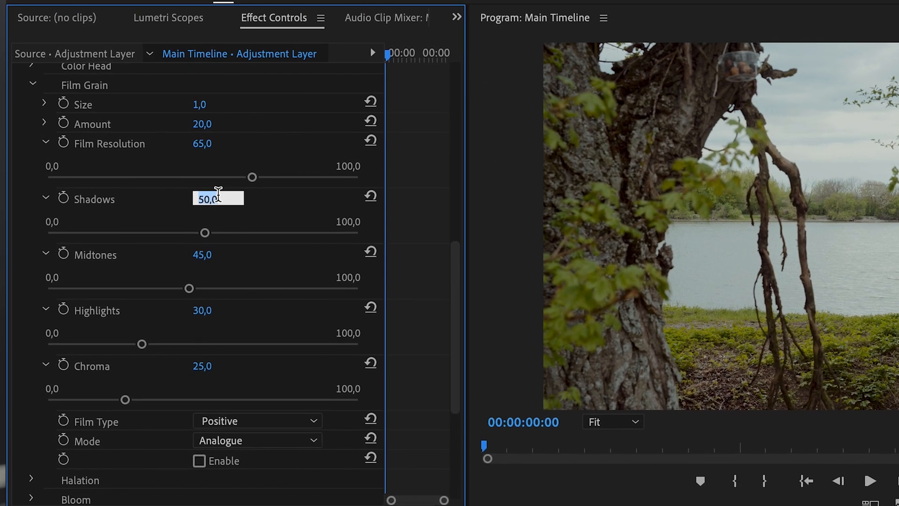
{"action": "type", "text": "30"}
{"action": "key", "text": "Return"}
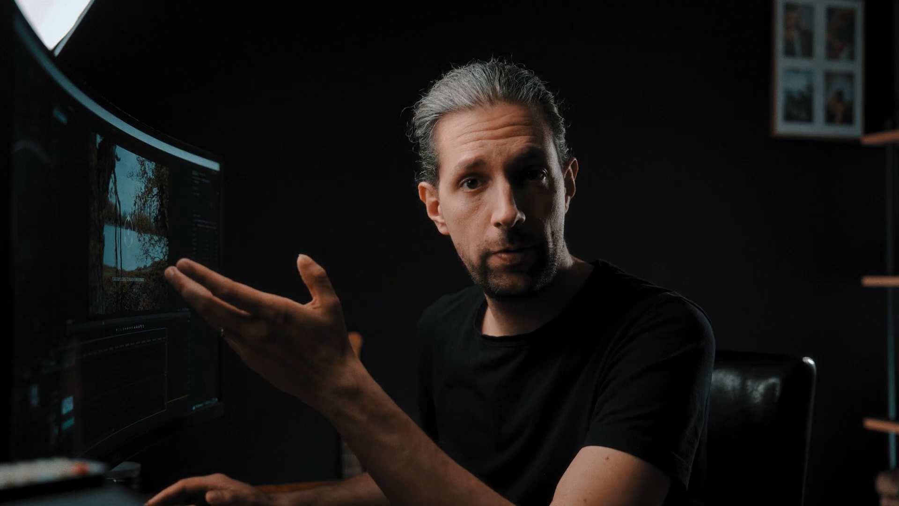